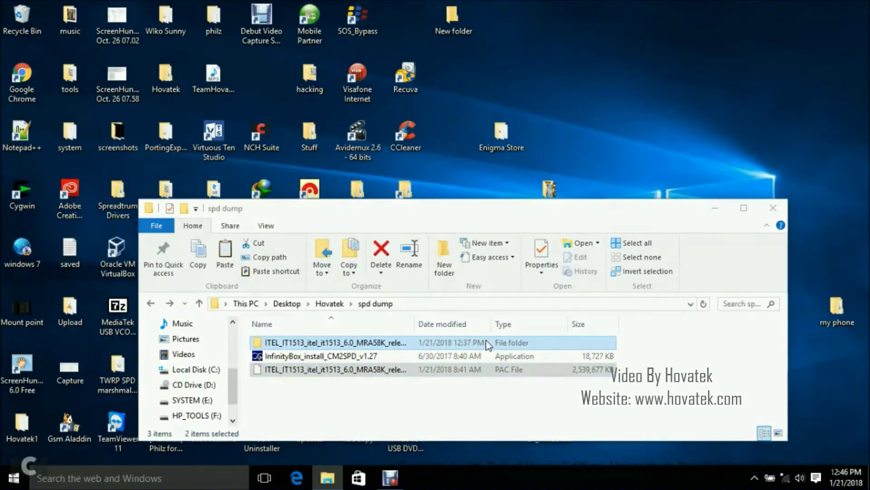
Step: Select the CM2SPD installer and the ITEL firmware PAC file in the spd dump folder
click(474, 409)
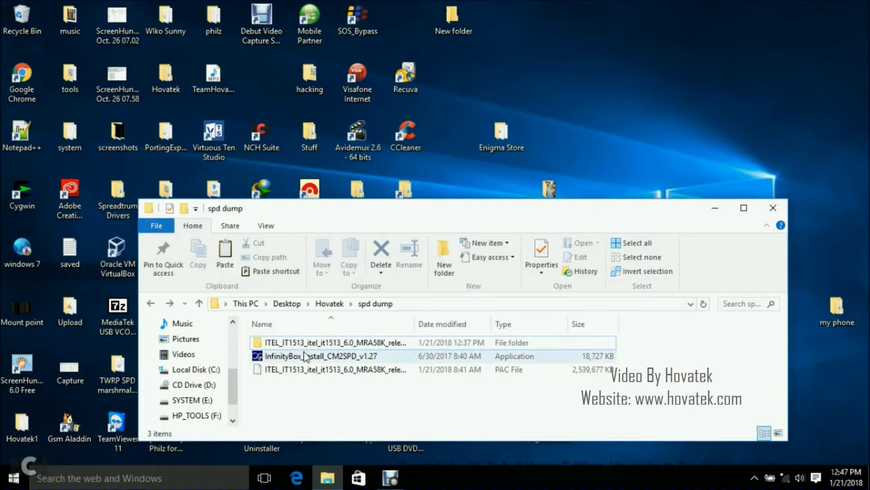
click(314, 356)
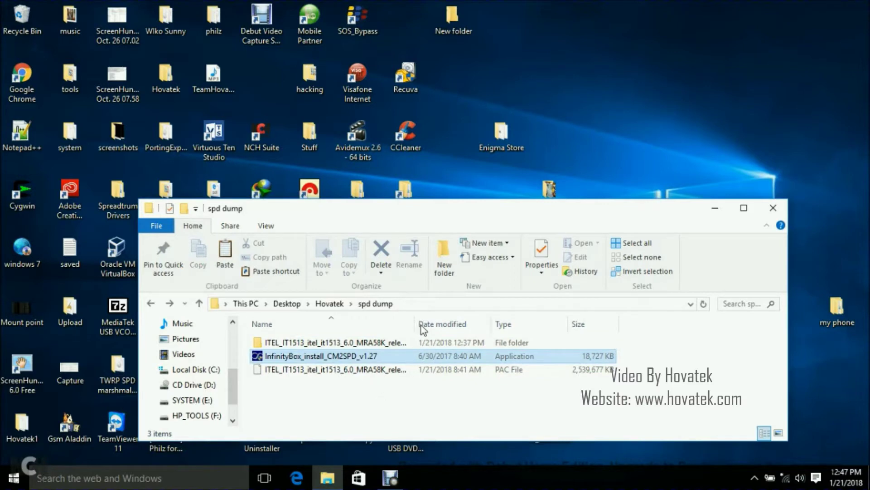
click(367, 354)
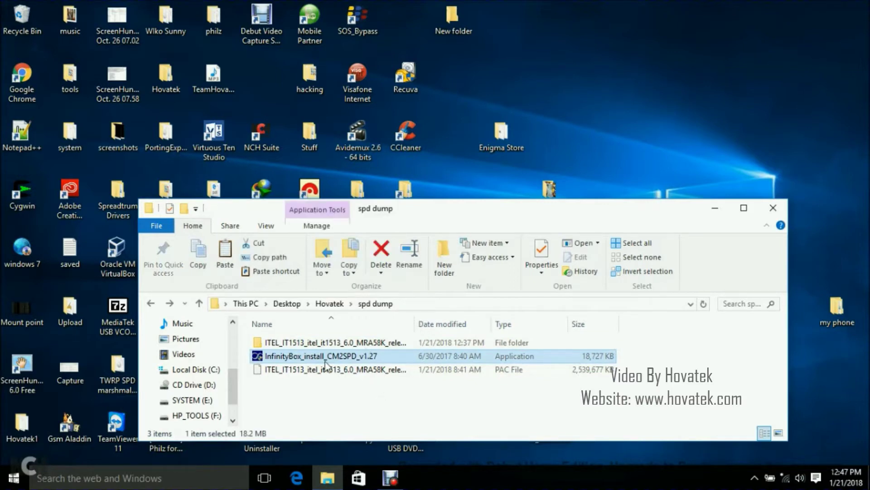
click(368, 346)
click(346, 372)
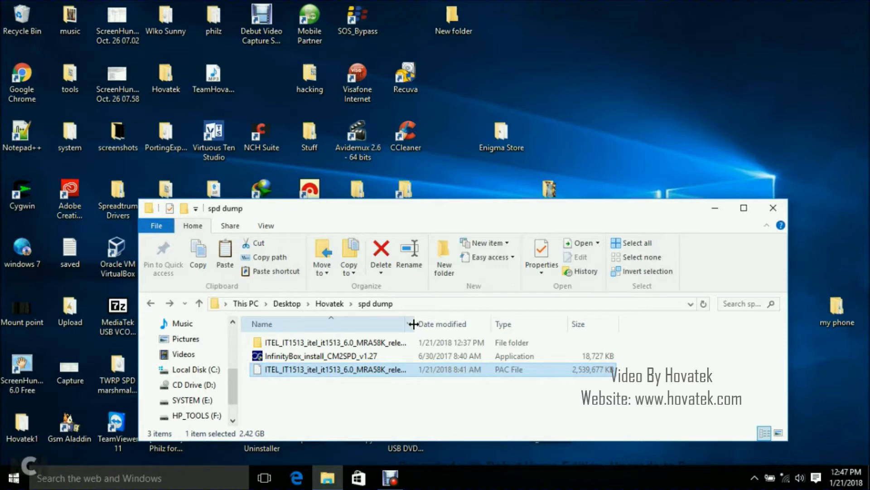
Step: Auto-fit the Name column, return to spd dump and select the InfinityBox CM2SPD installer
double_click(413, 324)
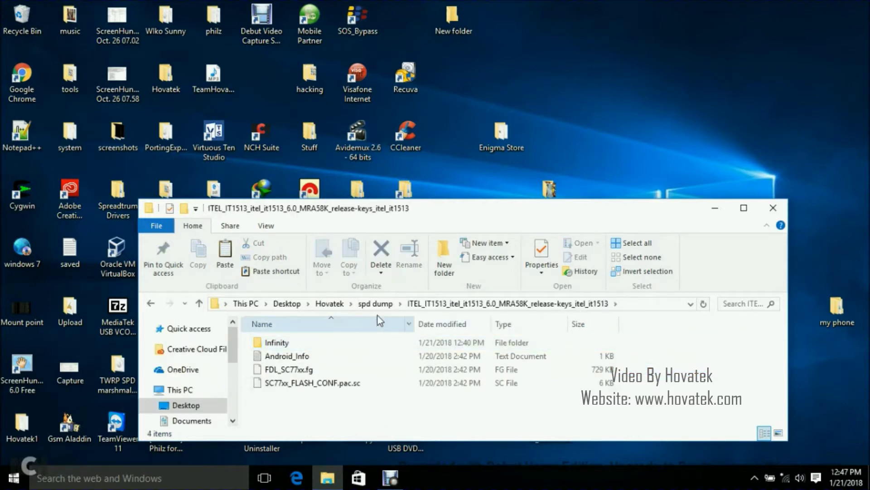
click(371, 304)
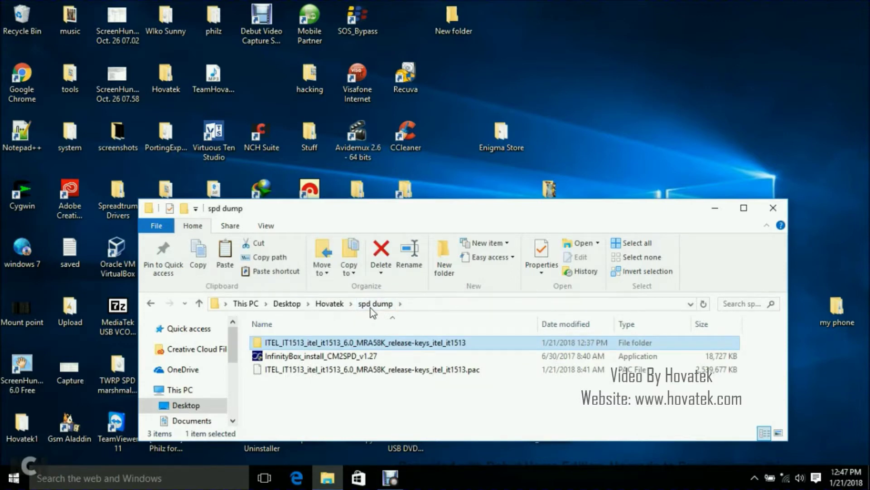
click(354, 357)
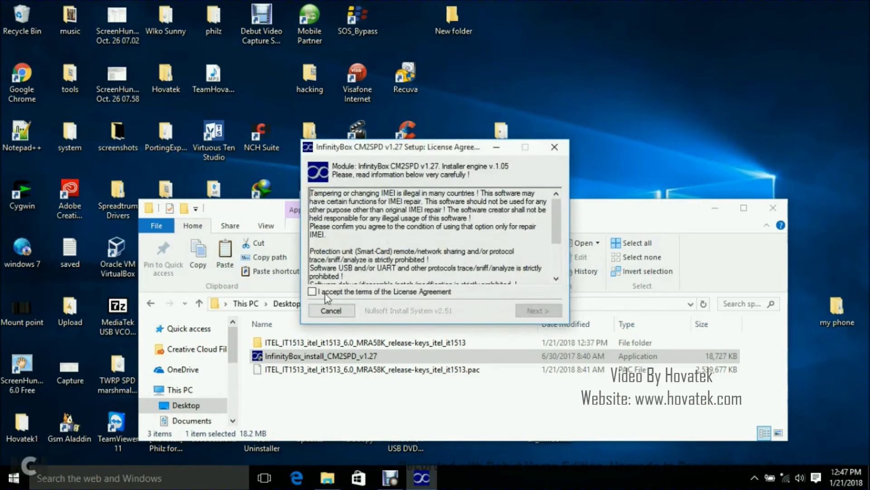
Step: Accept the license and install CM2SPD v1.27 with default components to C:\InfinityBox\CM2SPD
click(312, 291)
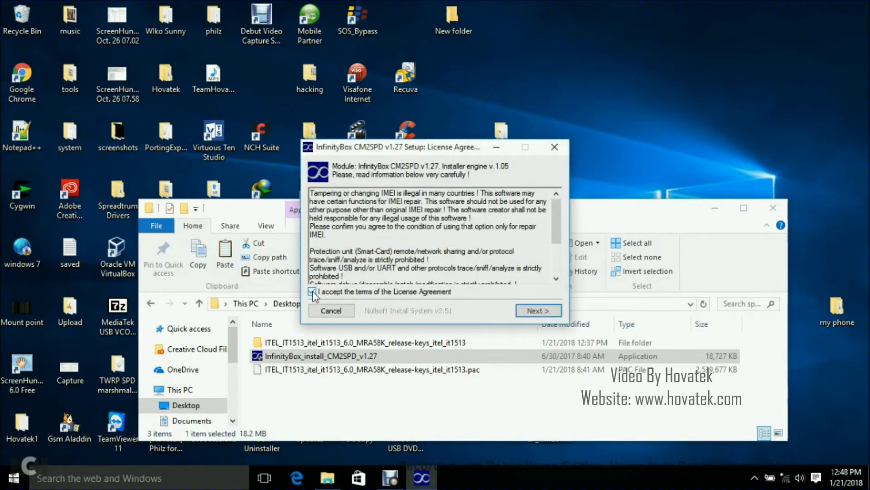
click(537, 312)
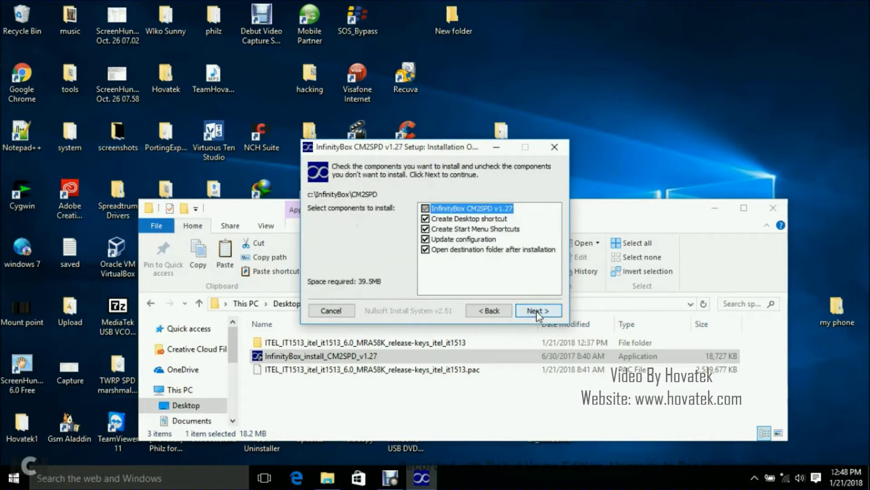
click(536, 312)
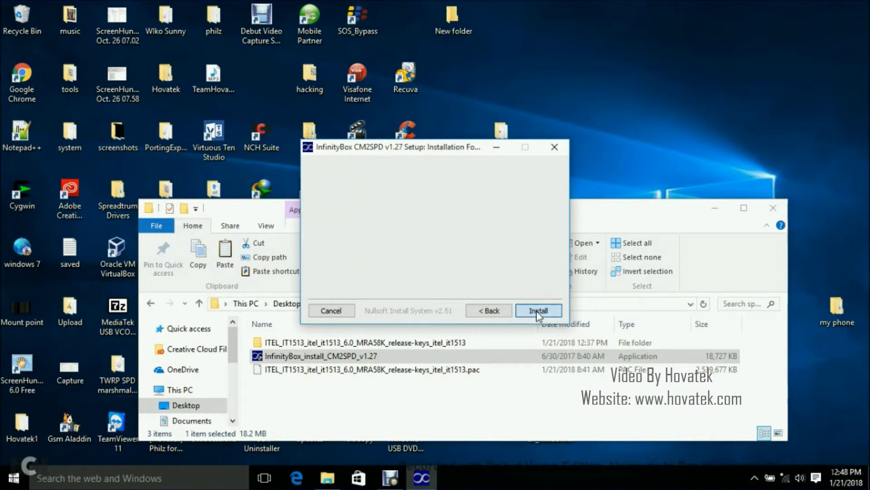
click(536, 311)
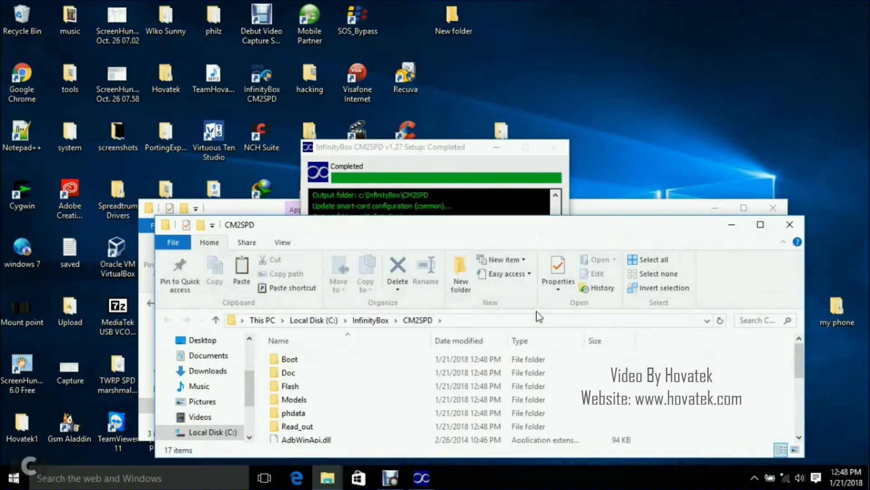
click(460, 181)
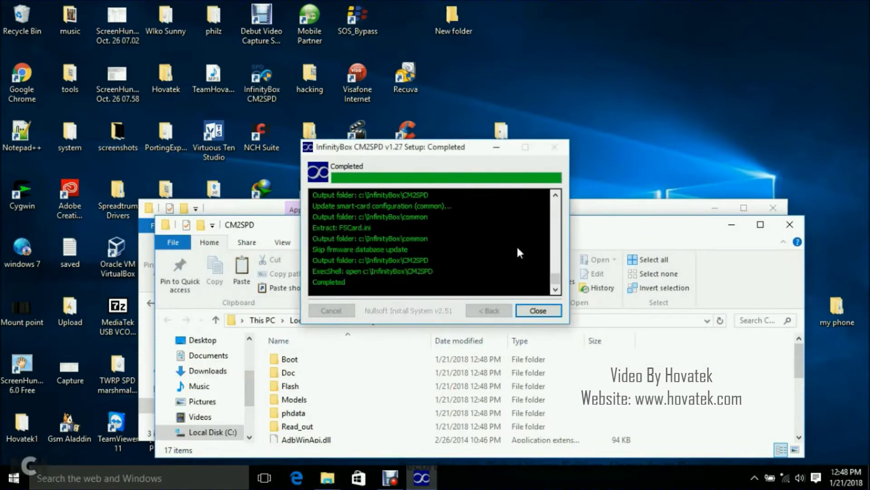
Step: Close the installer, run CM2SPD.exe from its install folder, and minimize that folder window
click(539, 311)
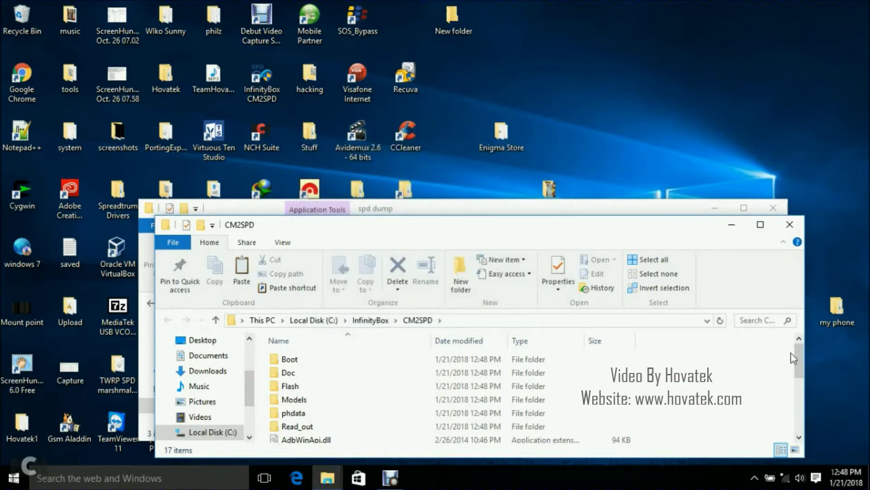
drag(801, 361, 799, 386)
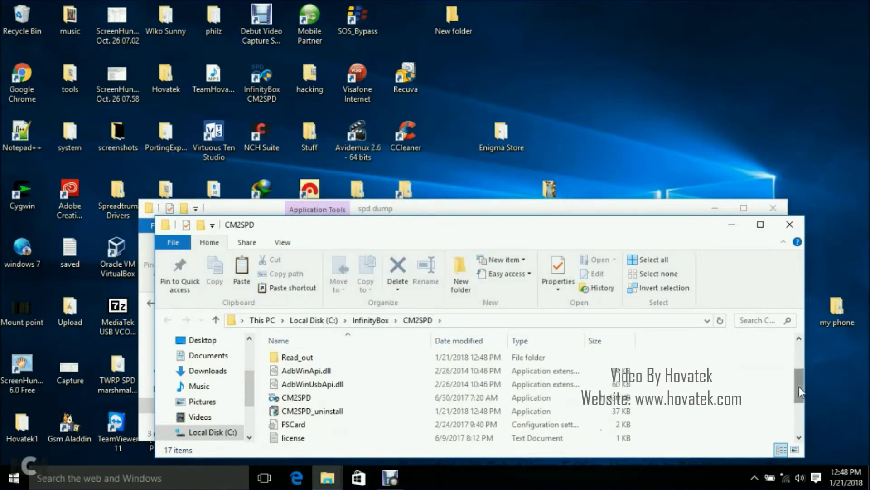
double_click(288, 398)
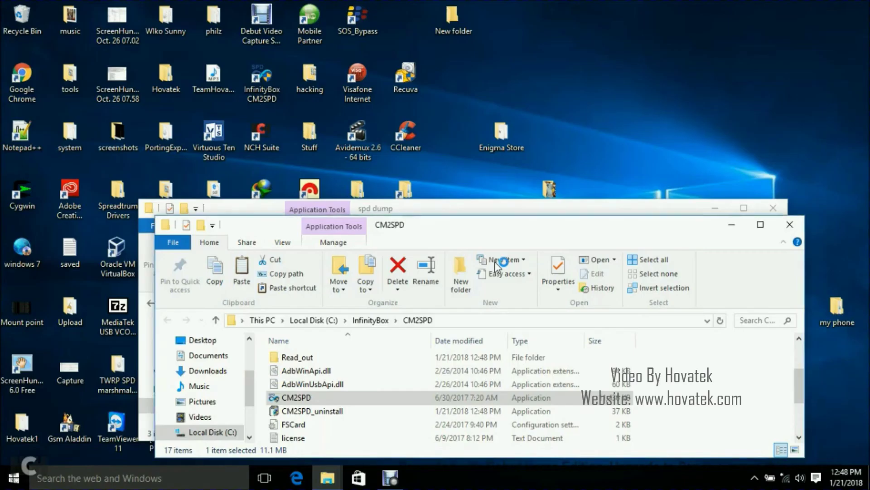
click(731, 225)
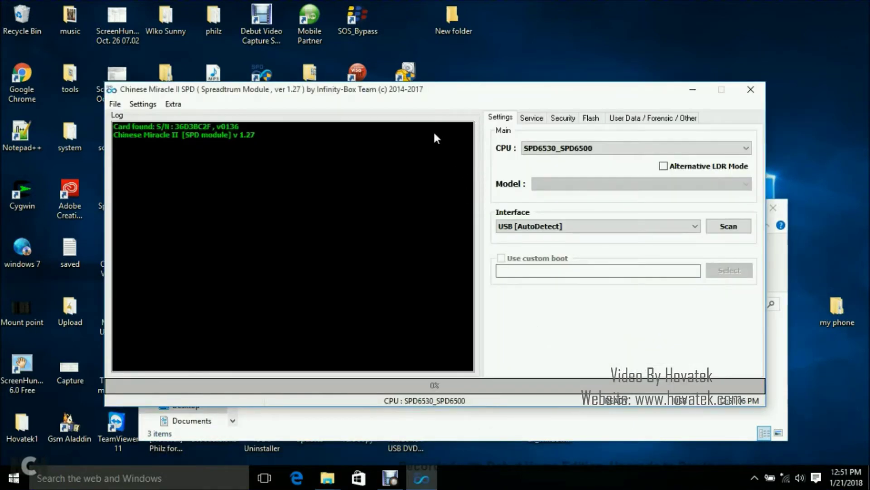
Step: Restore the Chinese Miracle II SPD window from the taskbar and drag it lower on screen
click(428, 80)
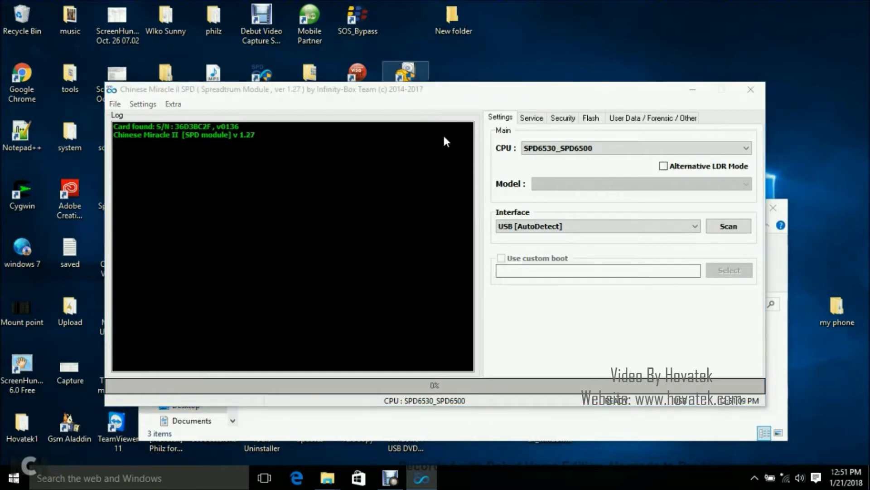
click(477, 116)
click(488, 69)
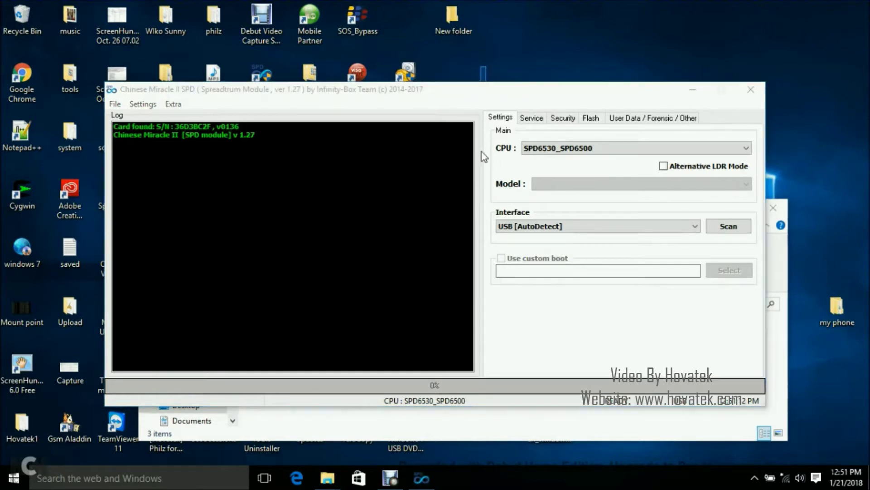
click(418, 123)
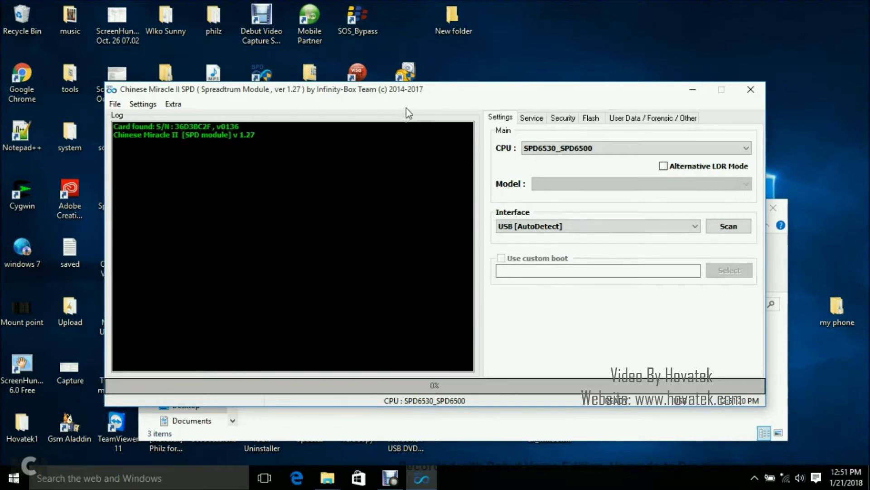
drag(444, 31, 447, 111)
drag(447, 25, 488, 239)
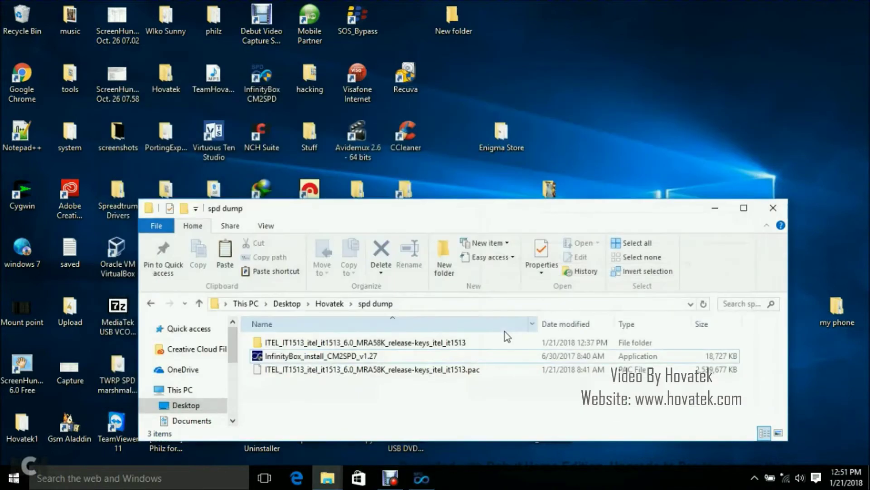
click(422, 478)
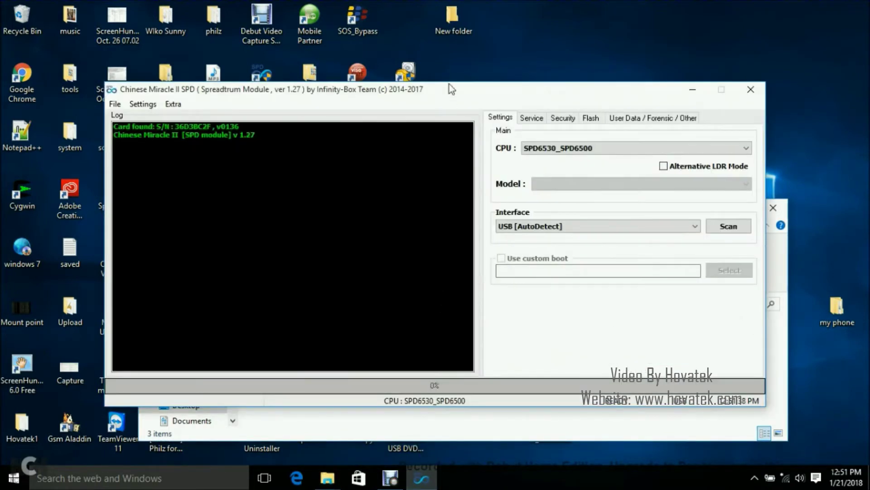
drag(449, 83, 440, 138)
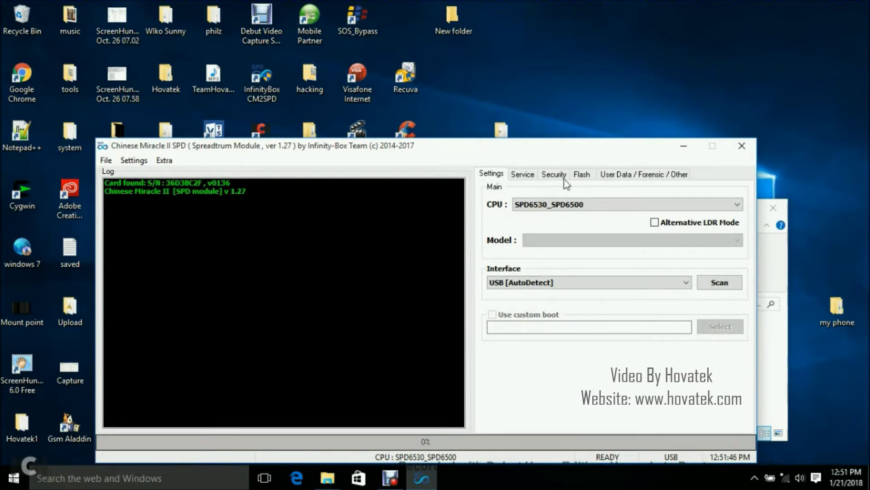
Step: Set the CPU type to SP [SC773x] eMMC [Android 6.x] and bring up the PAC file chooser
click(567, 204)
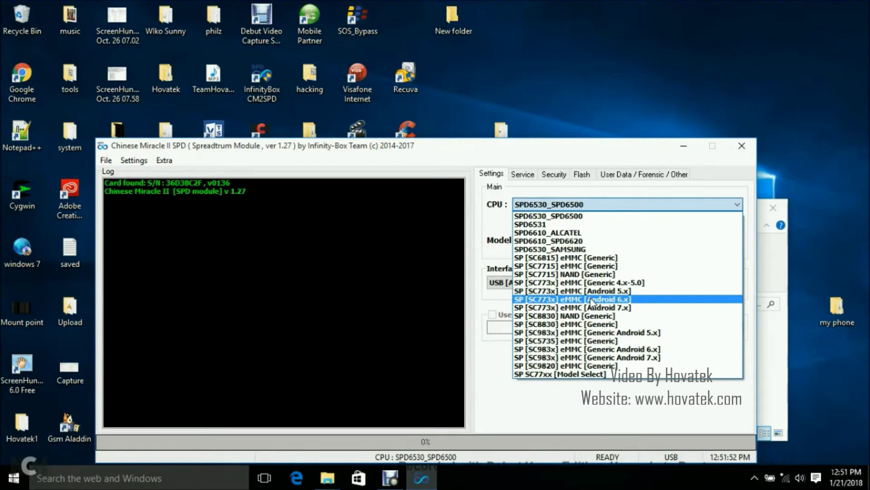
click(592, 299)
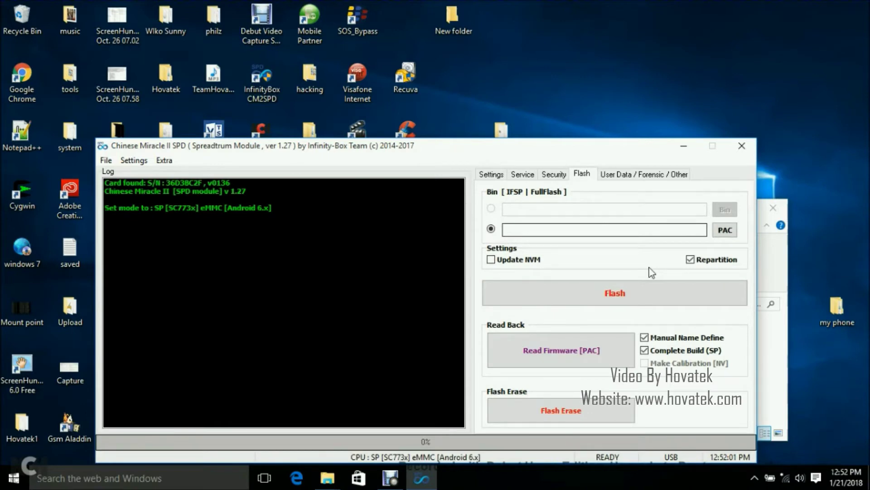
click(724, 231)
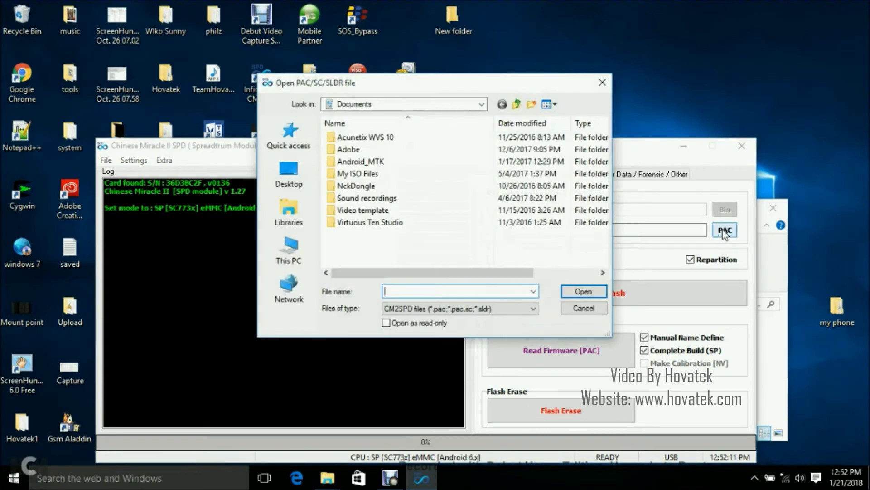
Step: Navigate the Open dialog from Desktop into Hovatek, then into the spd dump folder
click(287, 183)
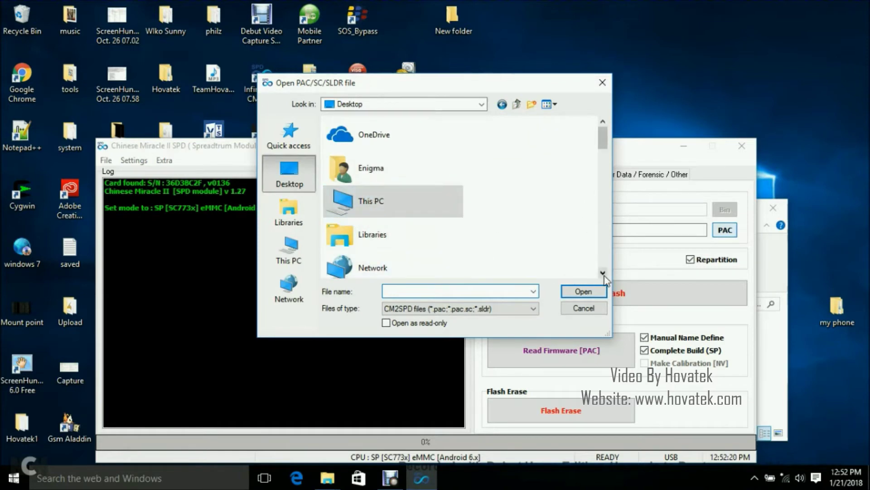
click(366, 189)
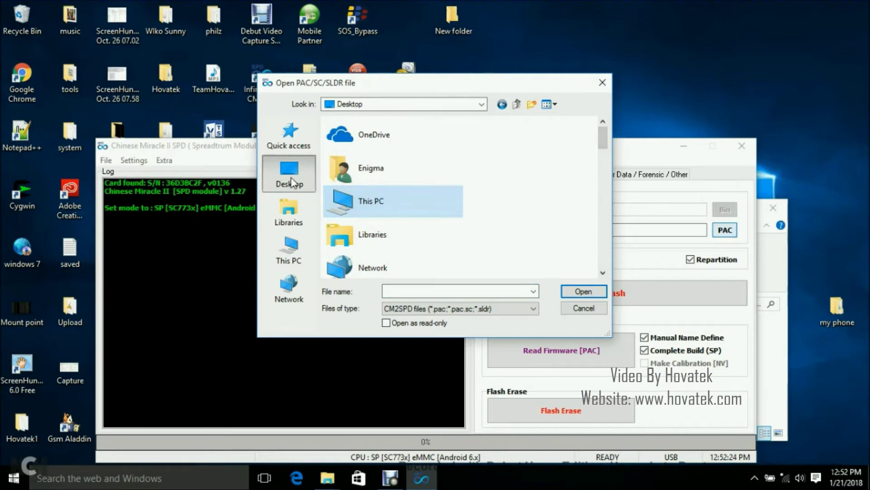
click(379, 243)
key(Down)
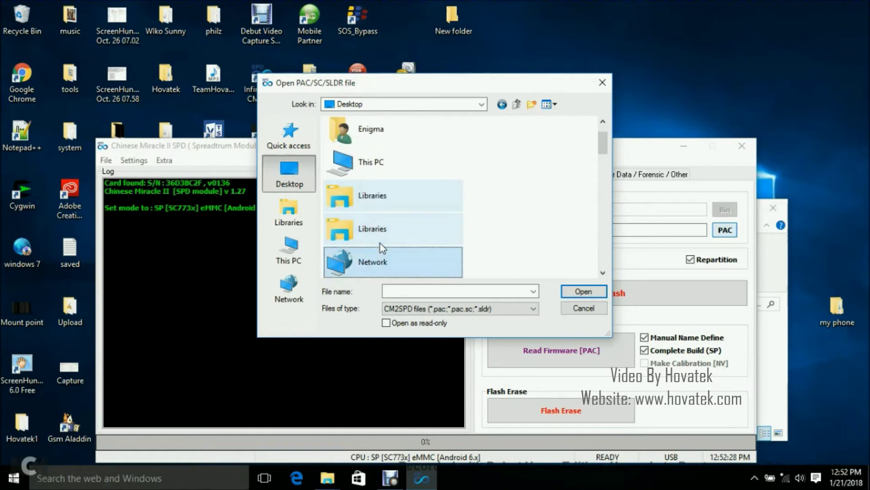
key(Down)
key(Down)
key(Down)
key(Down)
key(Down)
key(Down)
key(Down)
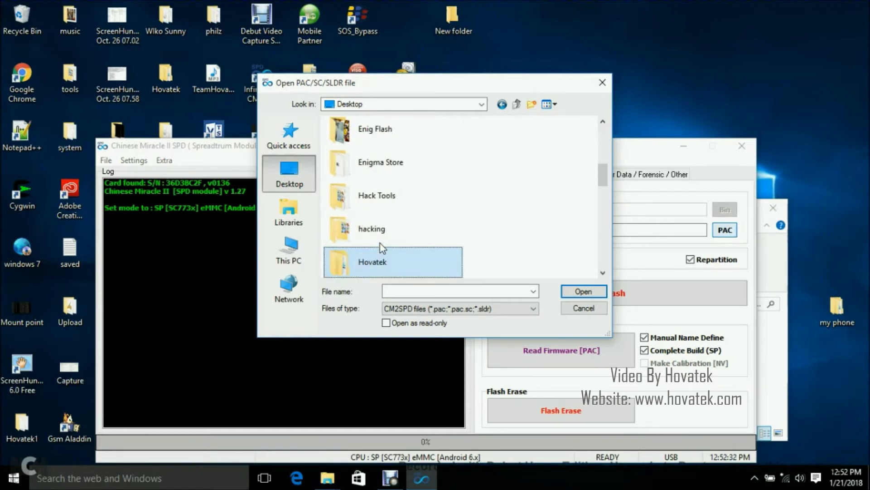
double_click(367, 263)
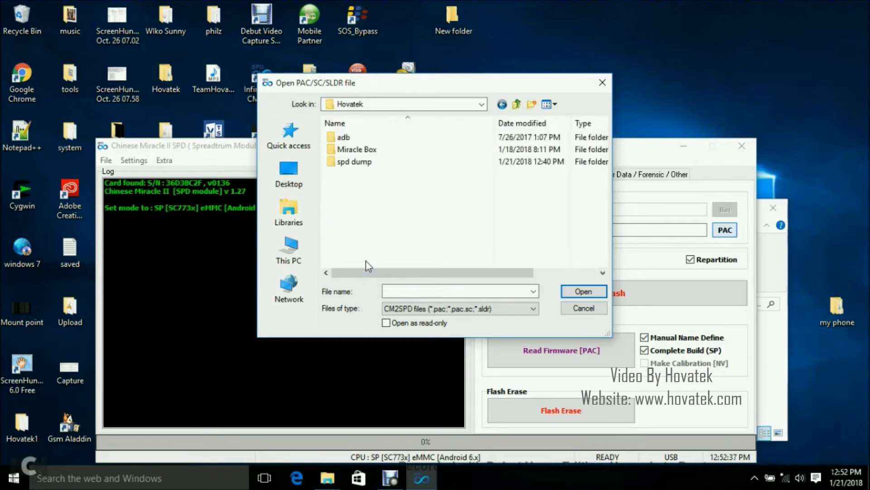
double_click(360, 163)
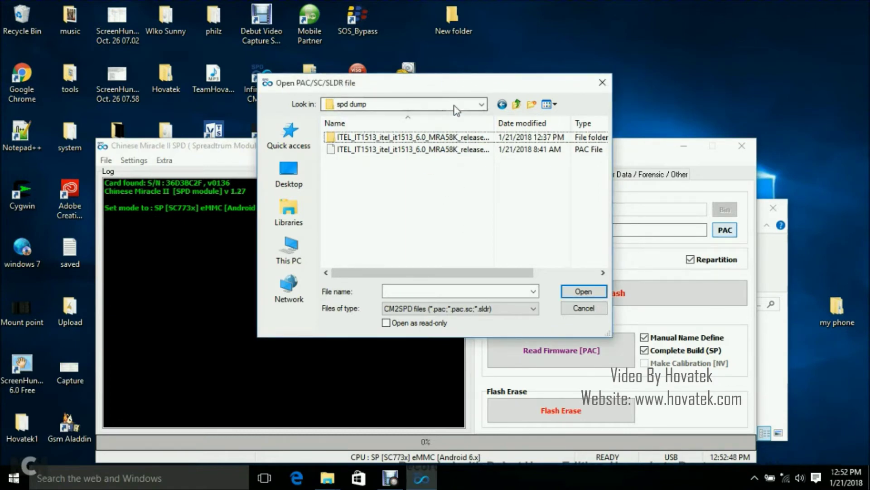
Step: Load ITEL_IT1513_itel_it1513_6.0_MRA58K_release-keys_itel_it1513.pac from spd dump as the flash firmware
drag(455, 88, 467, 165)
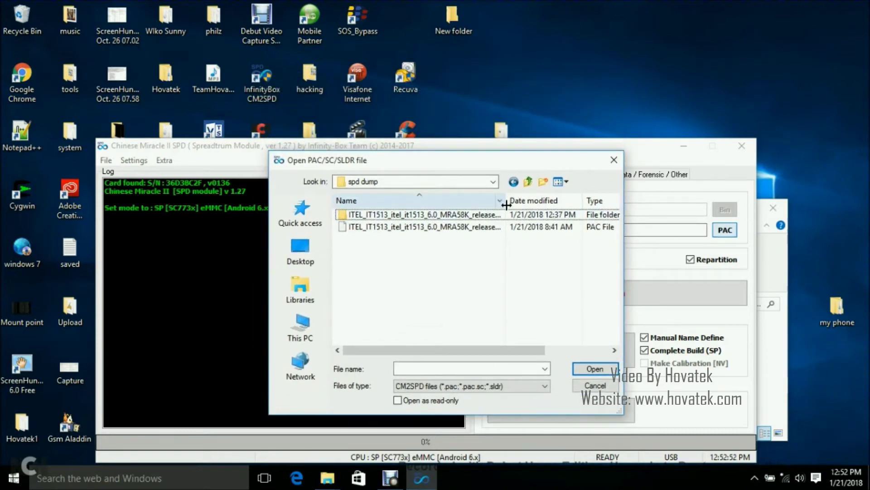
drag(505, 209, 576, 212)
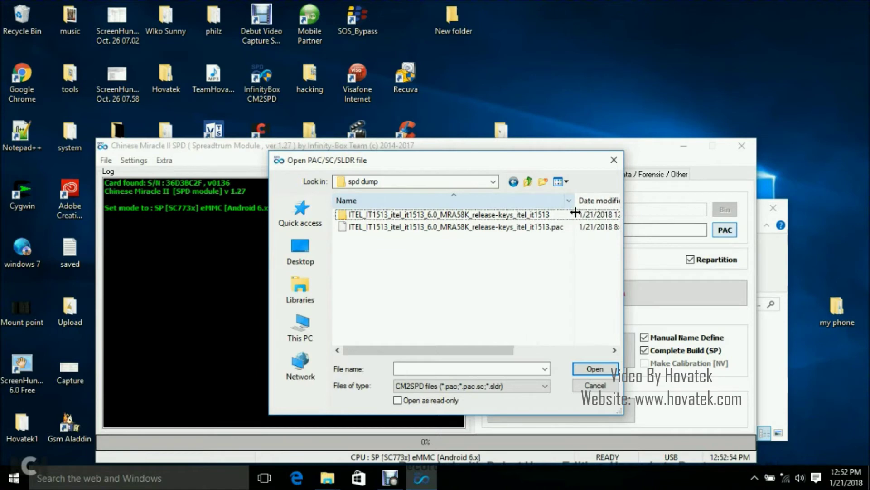
double_click(451, 217)
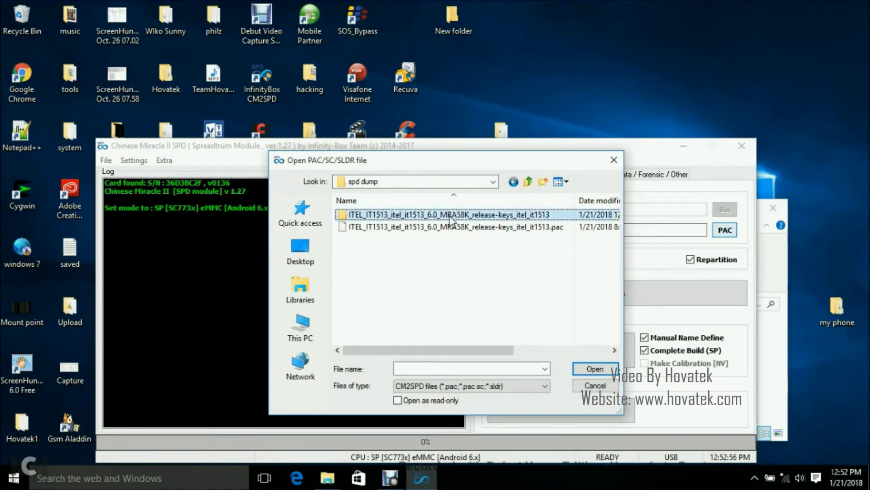
click(423, 227)
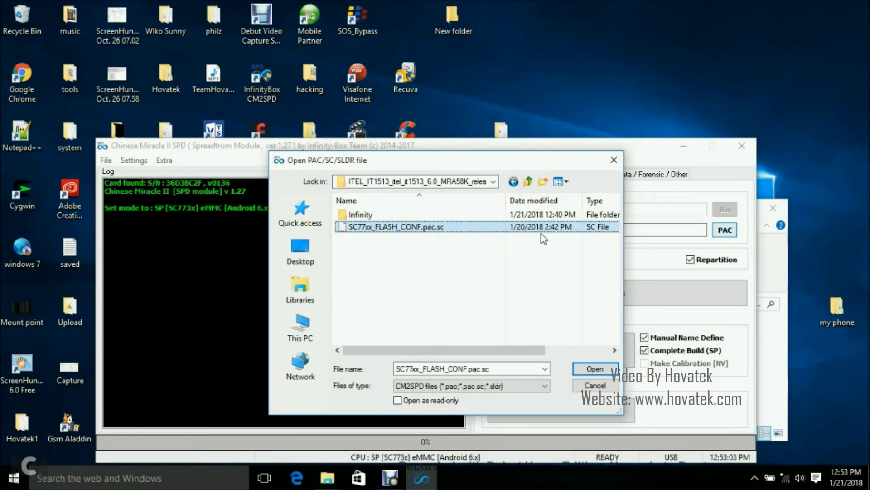
click(528, 182)
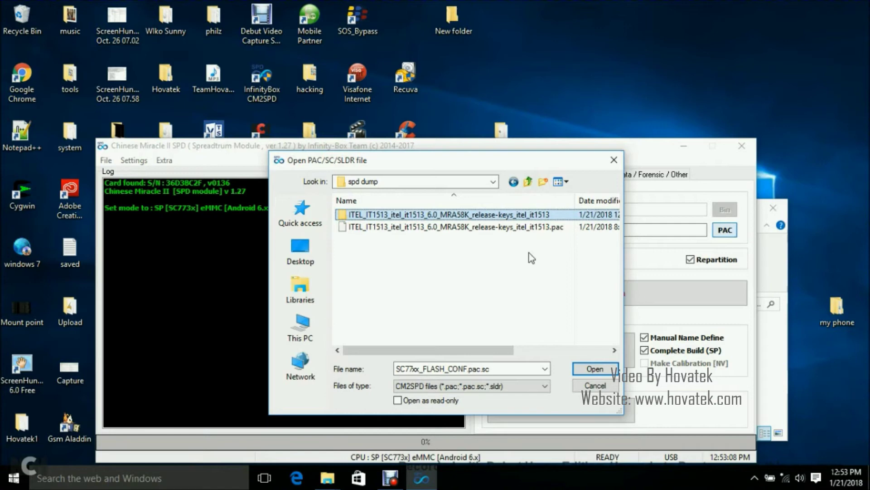
key(Down)
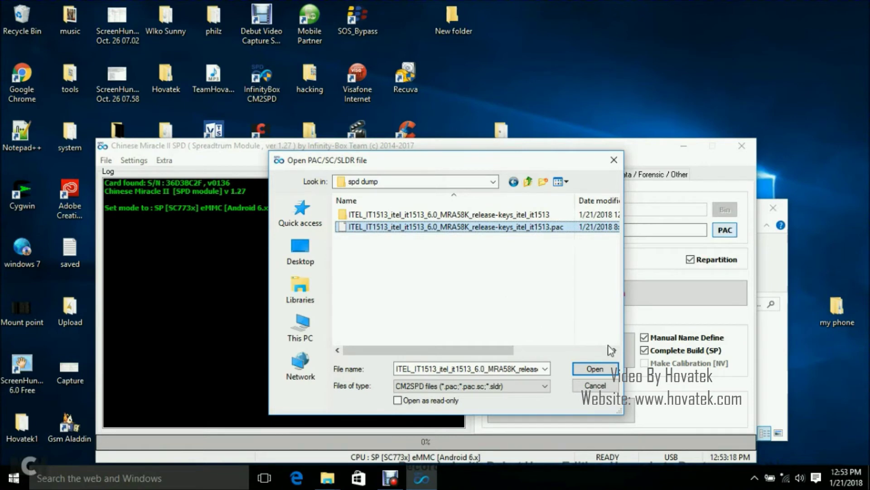
click(598, 369)
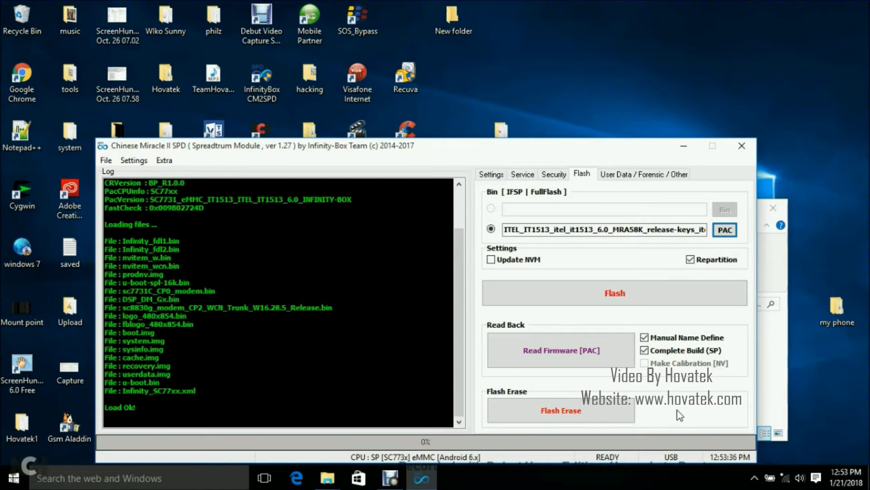
Step: Start flashing the ITEL IT1513 firmware, retrying after Open Port Failed until it waits for the phone
click(621, 294)
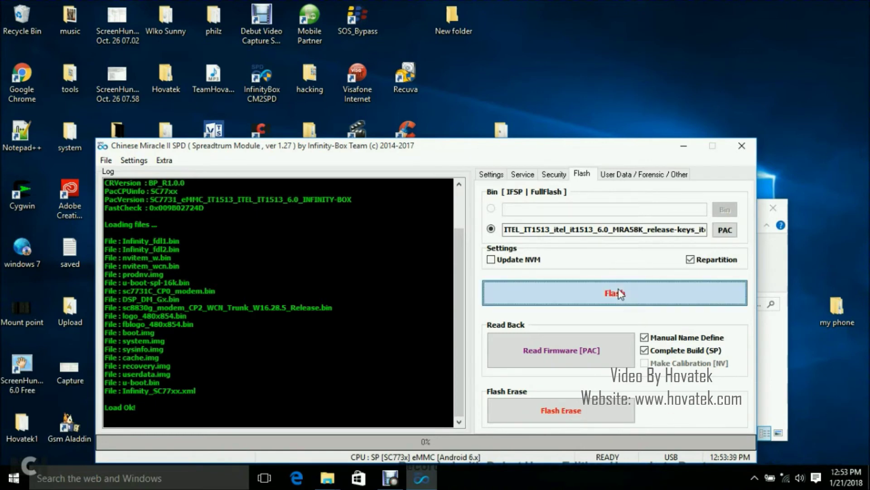
click(620, 293)
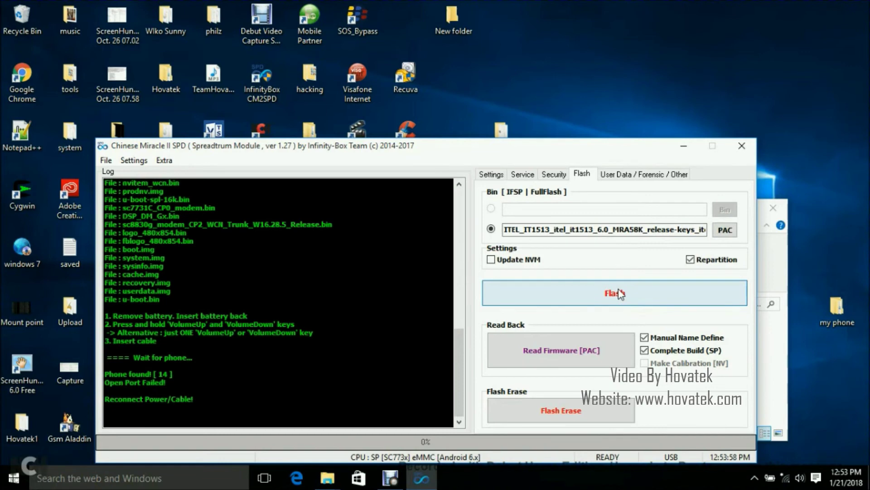
click(620, 293)
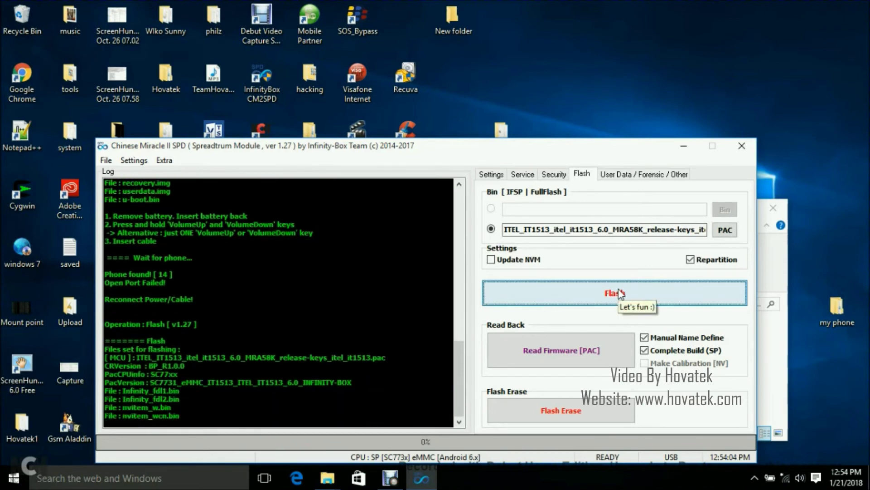
click(621, 294)
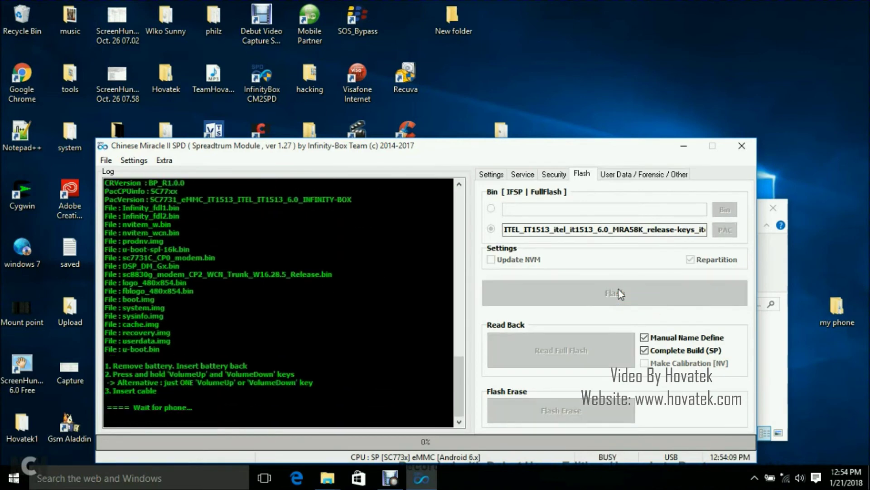